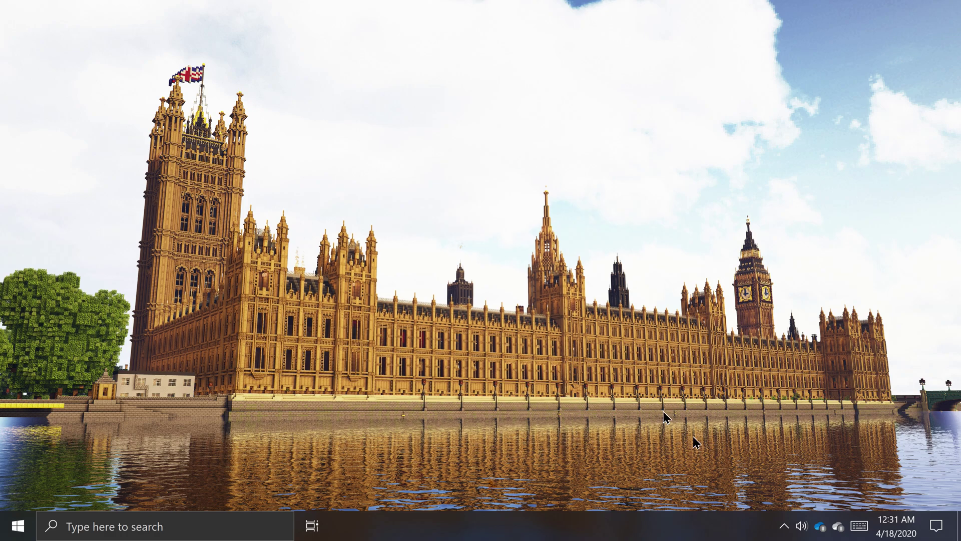
Launch Minecraft and open the edit settings of the Willowland!!!! survival world dated 01/13/20.
{"action": "left_click", "coordinate": [36, 529]}
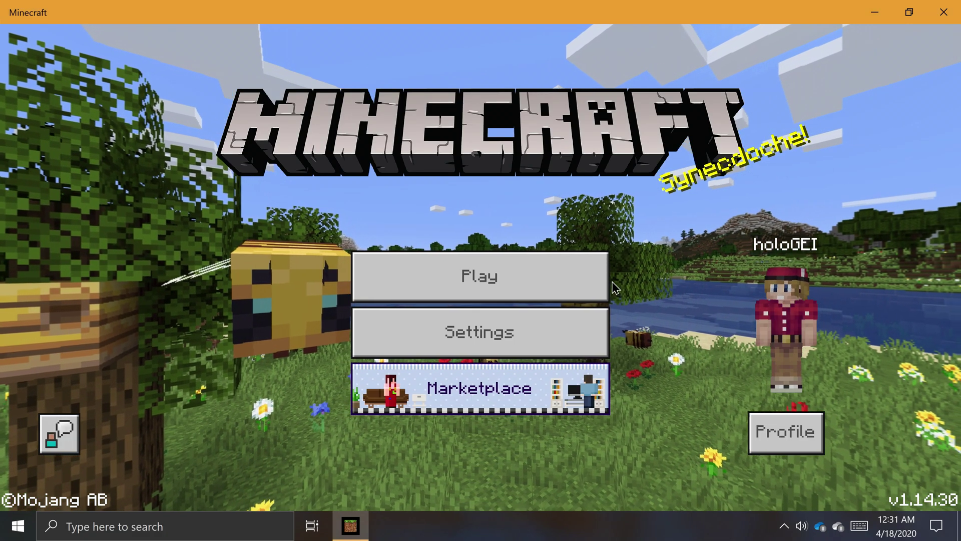
{"action": "left_click", "coordinate": [574, 270]}
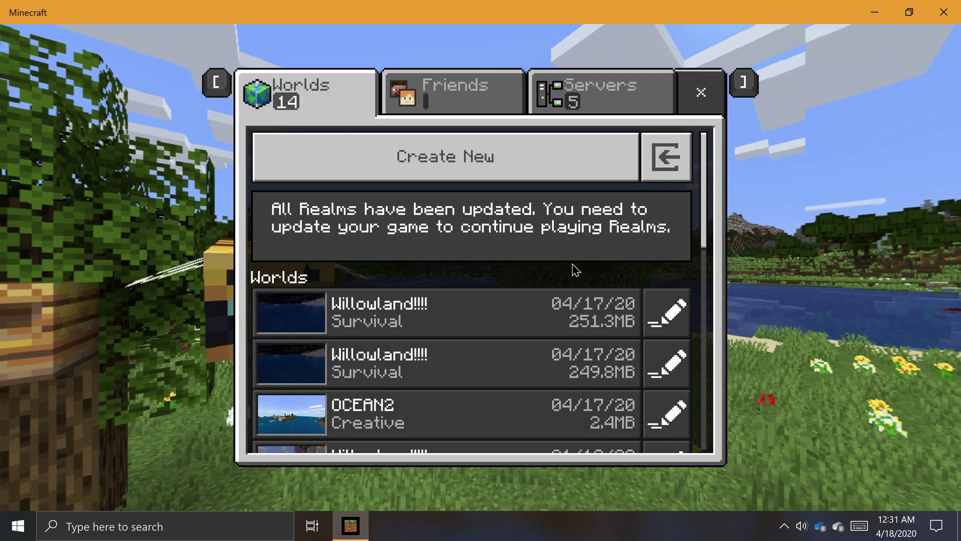
{"action": "left_click_drag", "start_coordinate": [706, 239], "coordinate": [705, 300]}
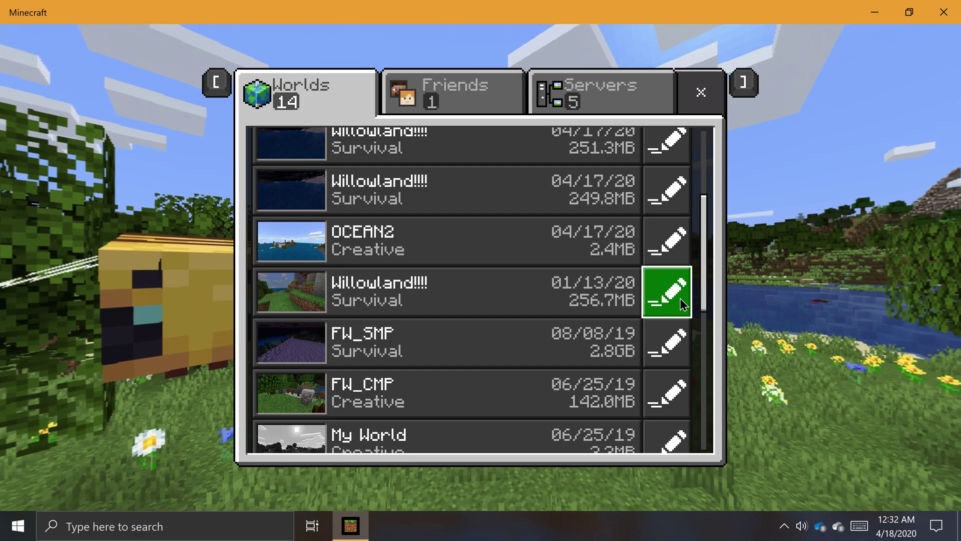
{"action": "left_click", "coordinate": [680, 298]}
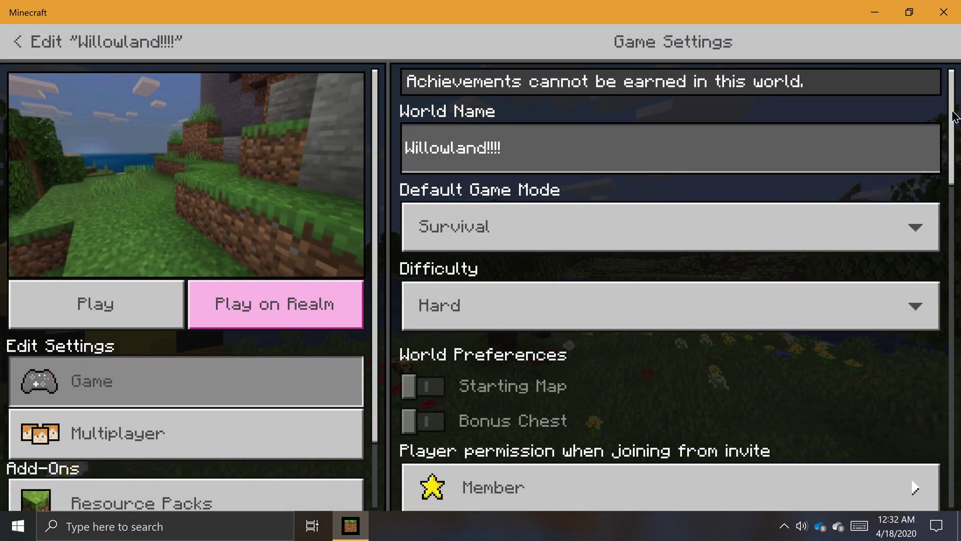
Export the Willowland!!!! world to the Desktop as a Minecraft World file named MY WORLD.
{"action": "left_click_drag", "start_coordinate": [955, 116], "coordinate": [957, 448]}
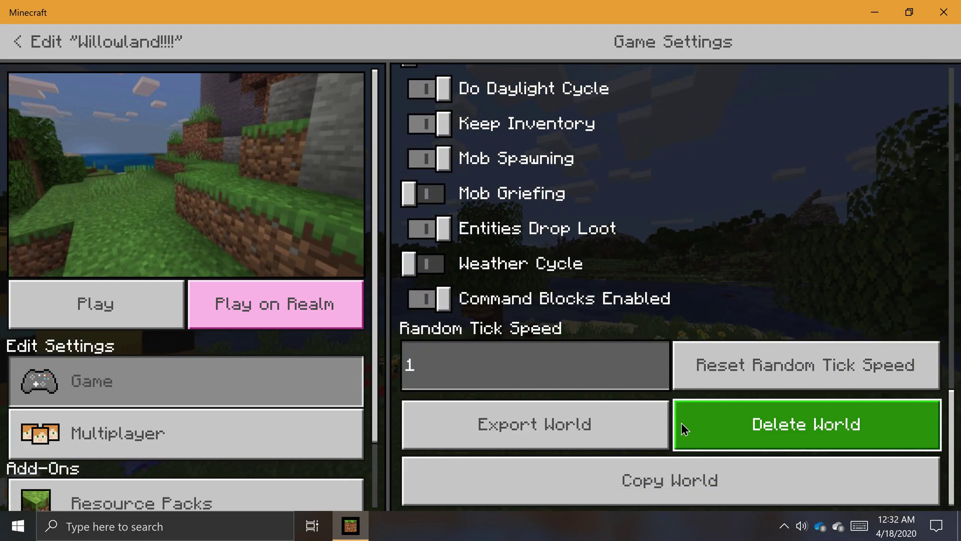
{"action": "left_click", "coordinate": [634, 424]}
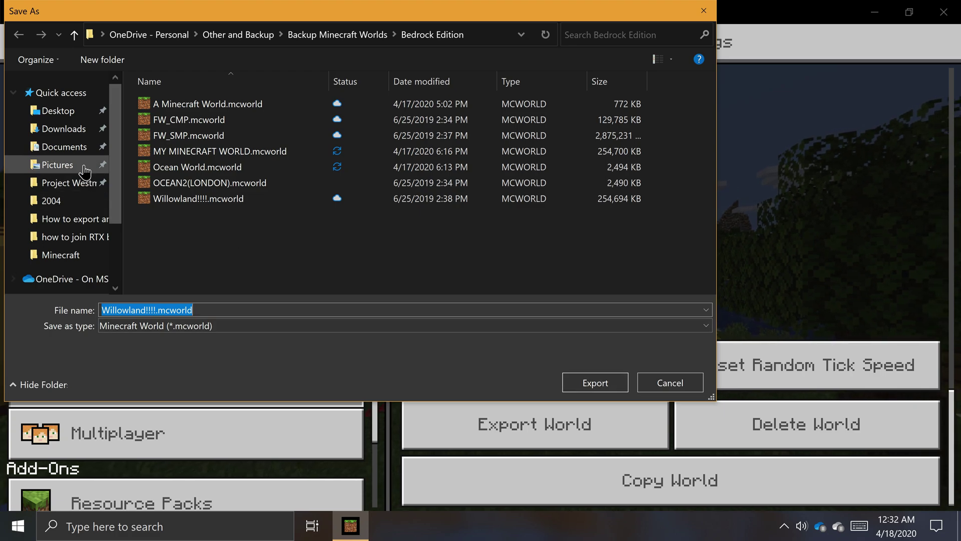
{"action": "left_click", "coordinate": [65, 112]}
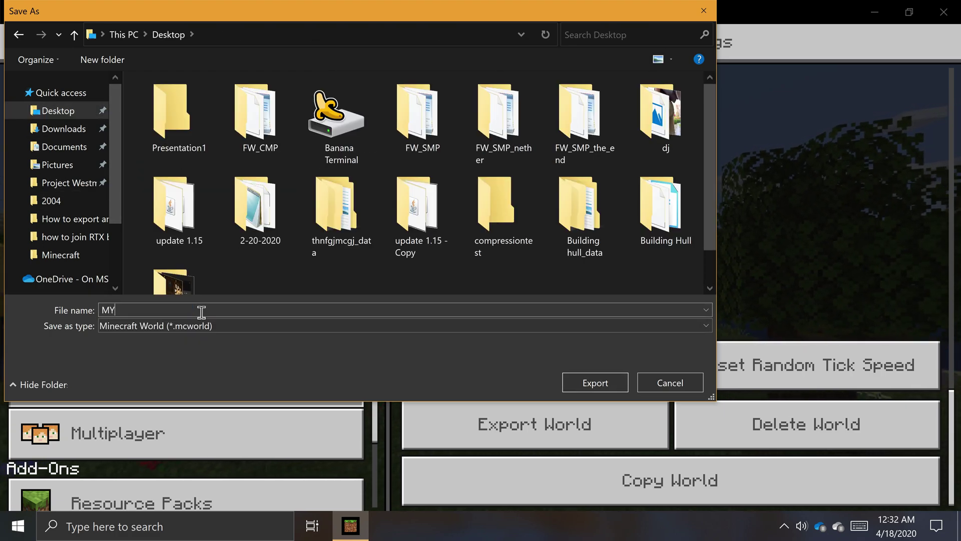
{"action": "left_click", "coordinate": [590, 381]}
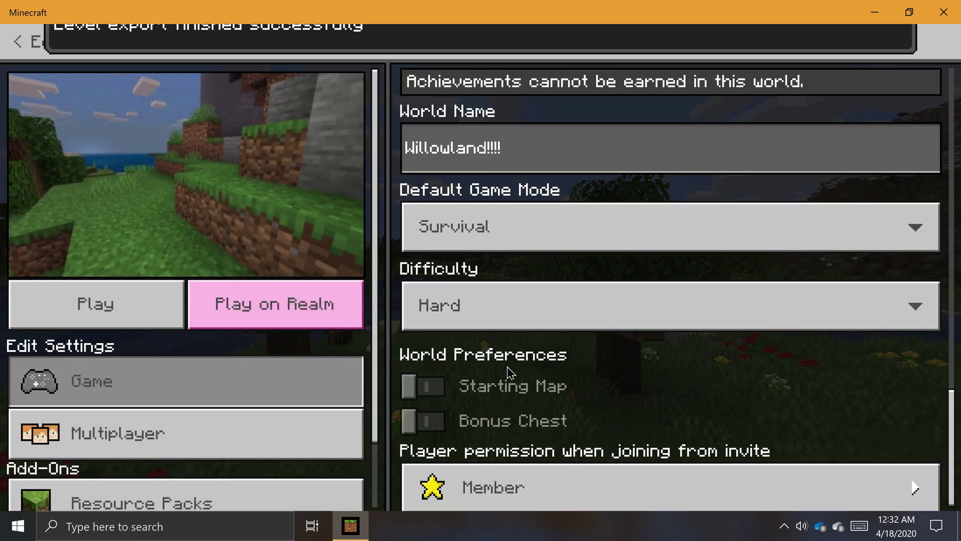
Look at the exported MY WORLD.mcworld file and its available actions on the Desktop in File Explorer, and close the window.
{"action": "left_click", "coordinate": [25, 517]}
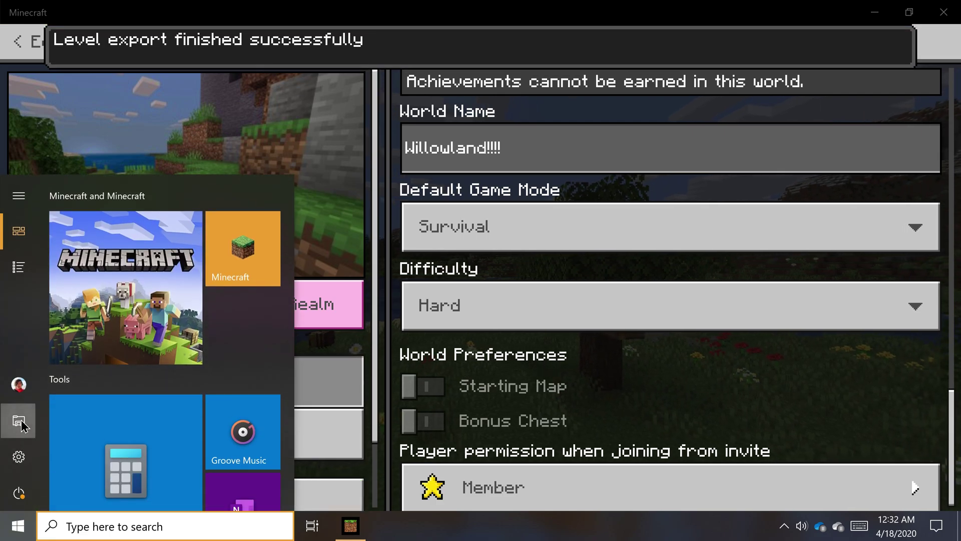
{"action": "left_click", "coordinate": [21, 424]}
{"action": "left_click_drag", "start_coordinate": [242, 28], "coordinate": [343, 86]}
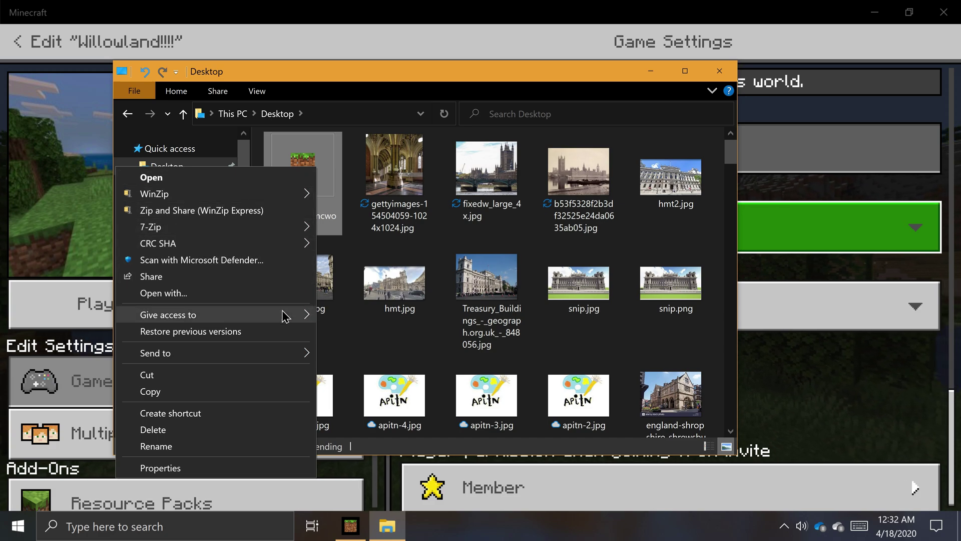
{"action": "left_click", "coordinate": [414, 342]}
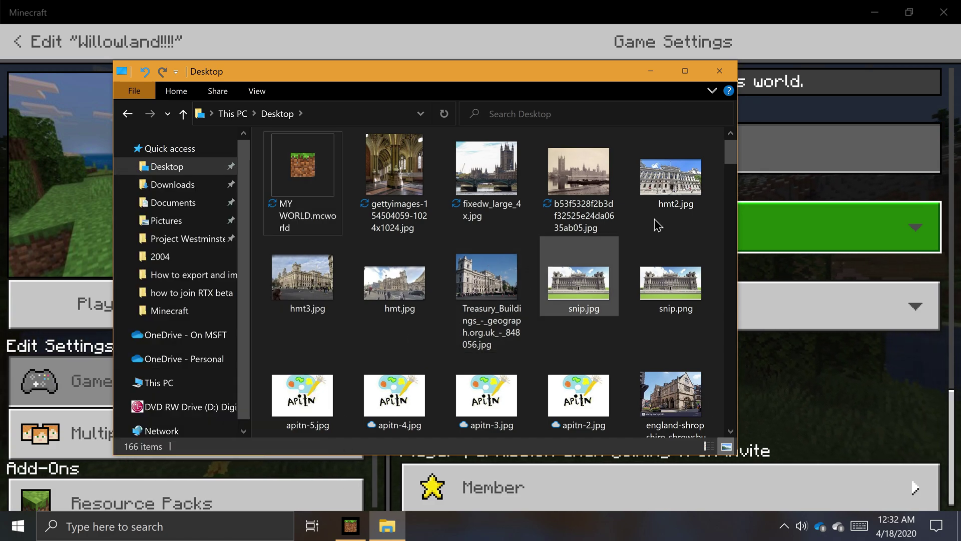
{"action": "left_click", "coordinate": [728, 75]}
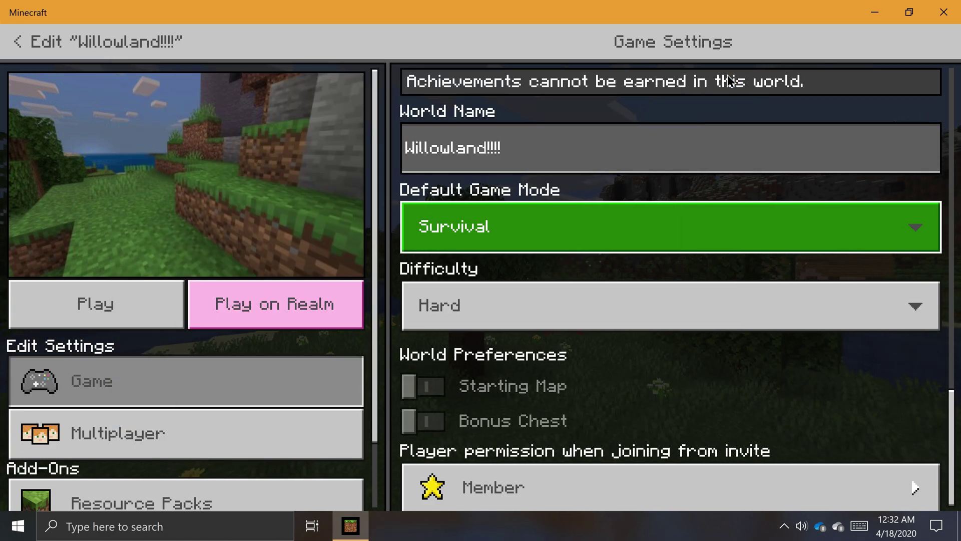
Import MY WORLD.mcworld from the Desktop through the game's worlds list and close Minecraft.
{"action": "left_click", "coordinate": [19, 42]}
{"action": "key", "text": "Escape"}
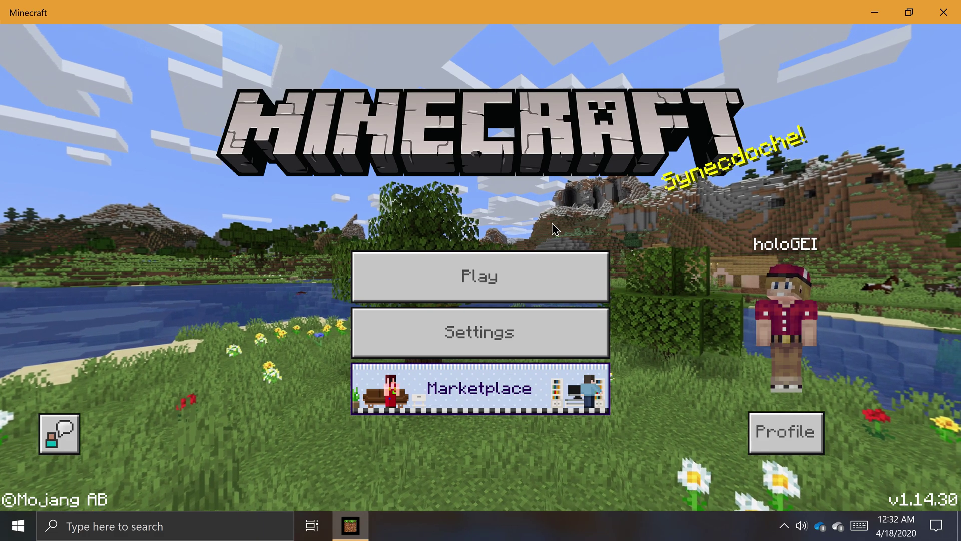
{"action": "left_click", "coordinate": [521, 275]}
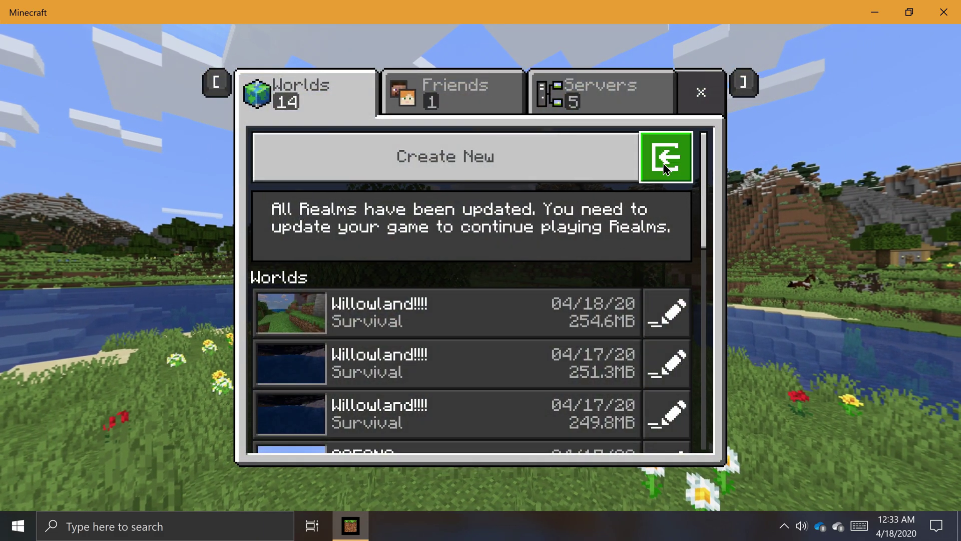
{"action": "left_click", "coordinate": [663, 165]}
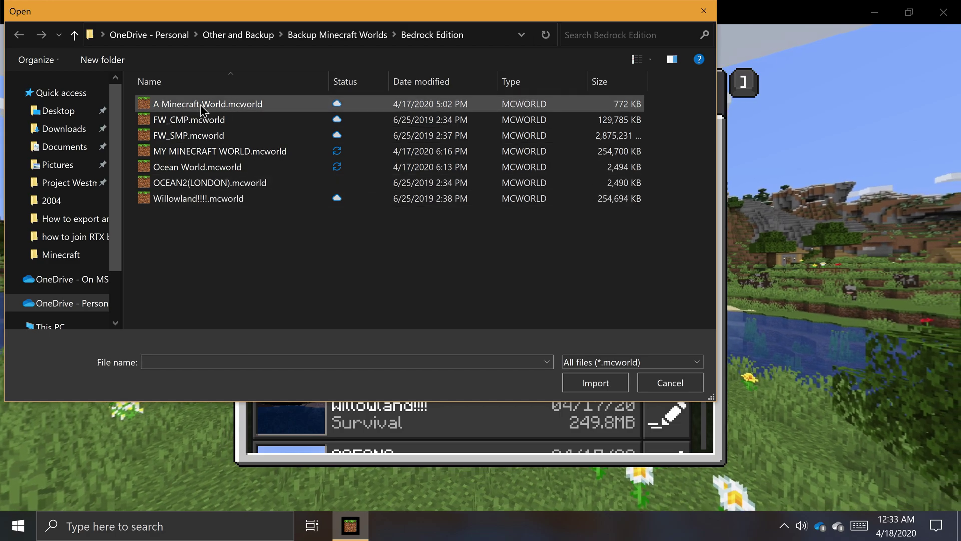
{"action": "left_click", "coordinate": [60, 111]}
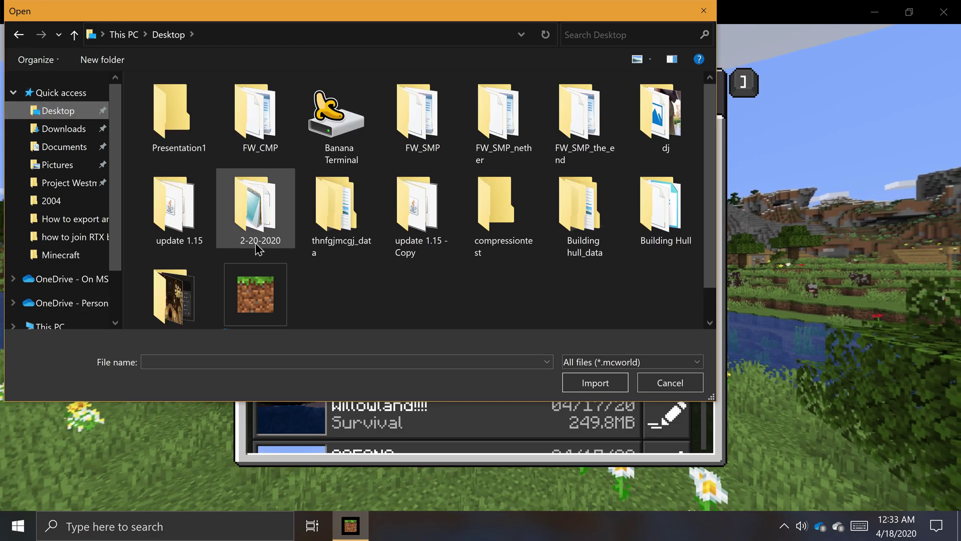
{"action": "scroll", "coordinate": [262, 266], "scroll_direction": "down", "scroll_amount": 1}
{"action": "left_click", "coordinate": [257, 268]}
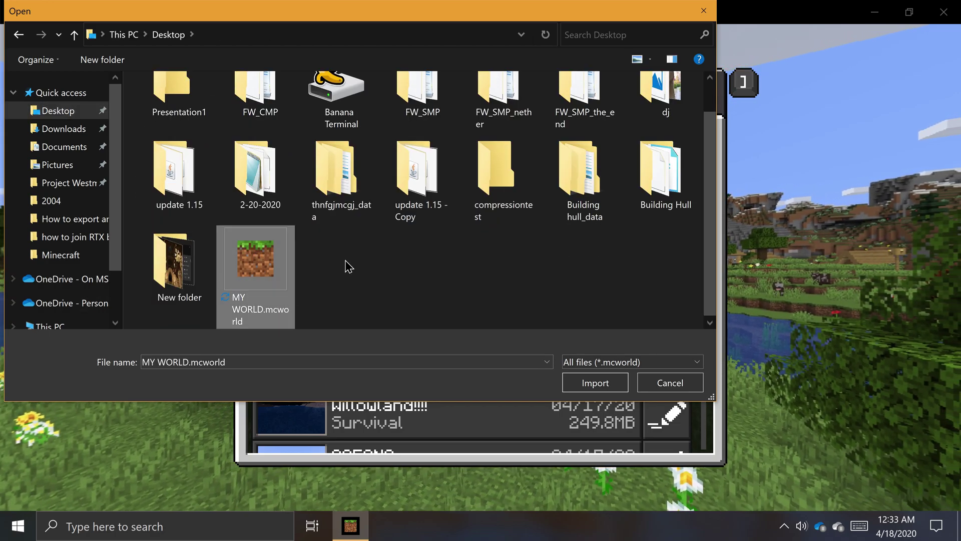
{"action": "left_click", "coordinate": [579, 385]}
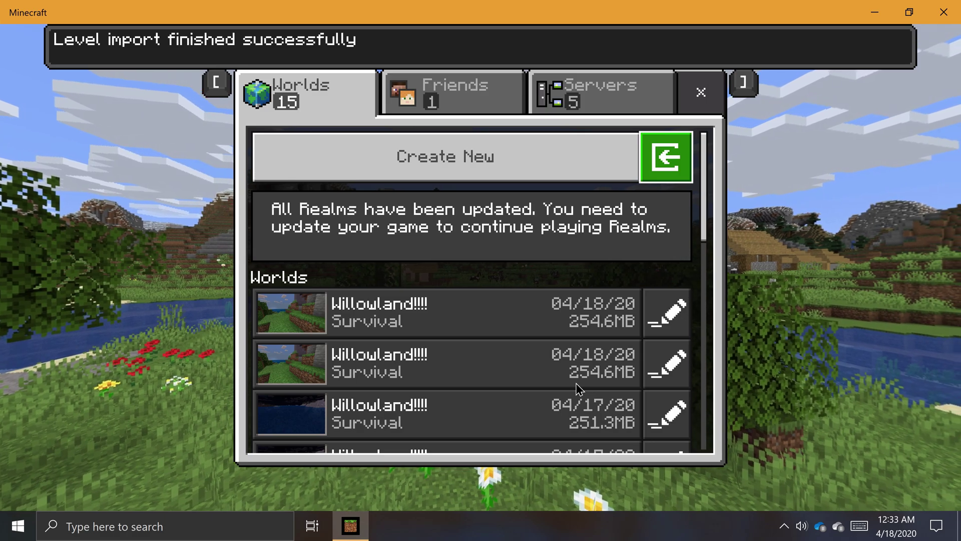
{"action": "left_click", "coordinate": [932, 15]}
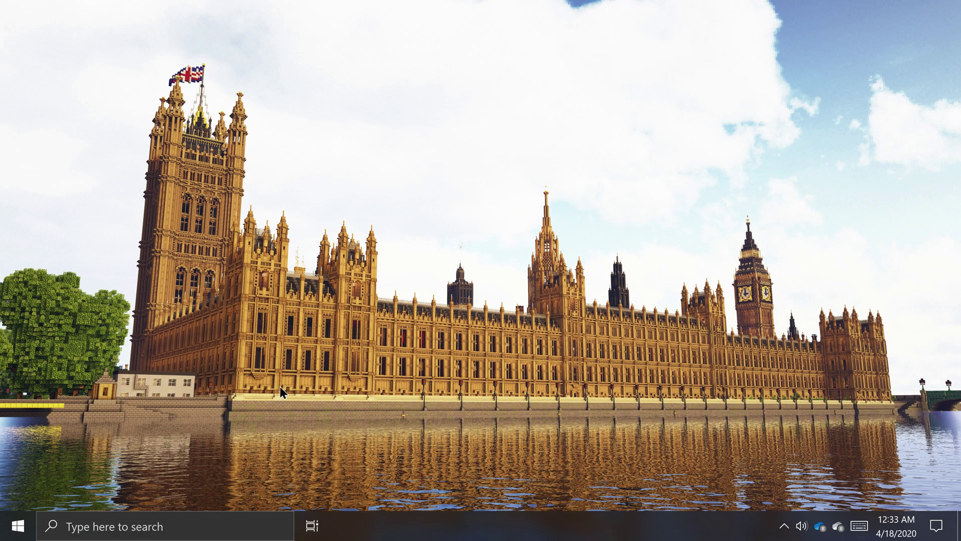
Open the Minecraft Launcher for a look and close it again.
{"action": "left_click", "coordinate": [18, 526]}
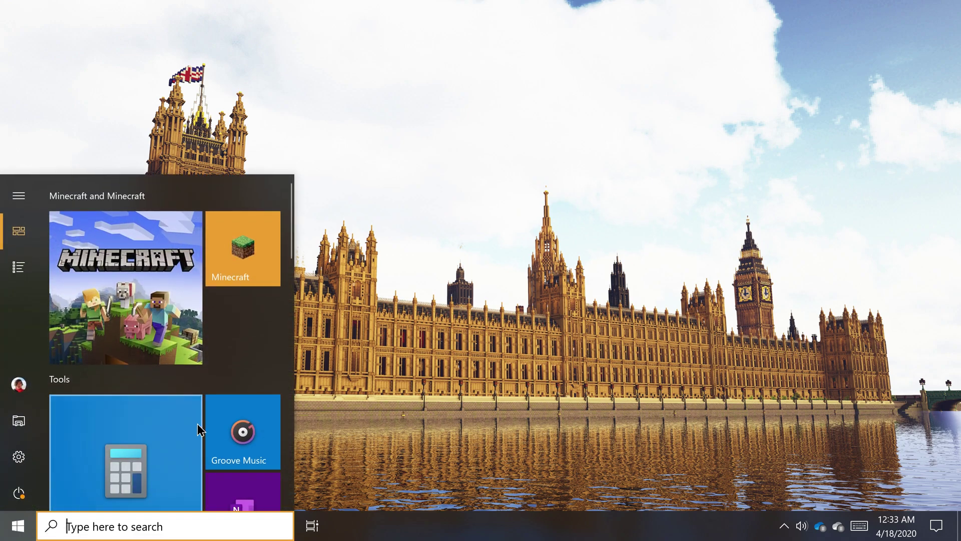
{"action": "left_click", "coordinate": [253, 268]}
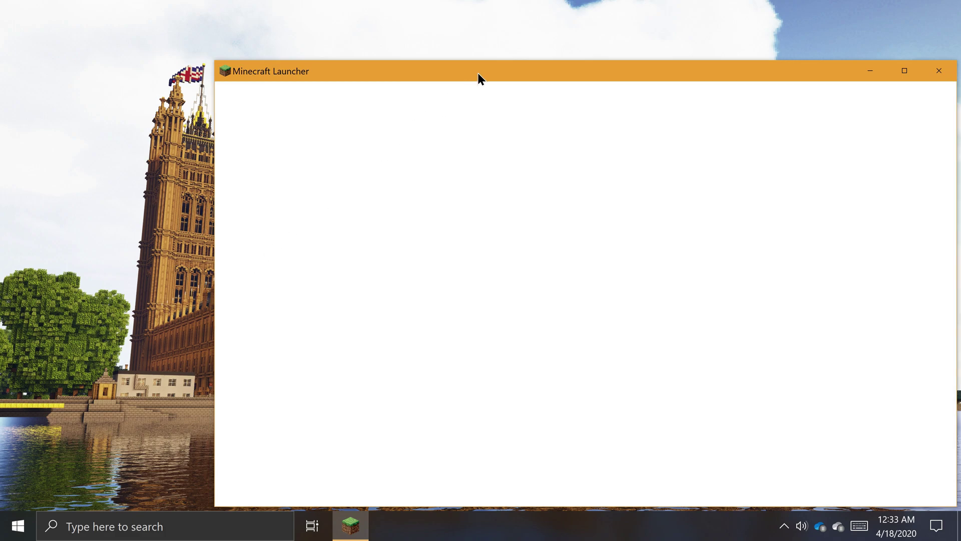
{"action": "left_click_drag", "start_coordinate": [479, 74], "coordinate": [387, 43]}
{"action": "left_click", "coordinate": [839, 45]}
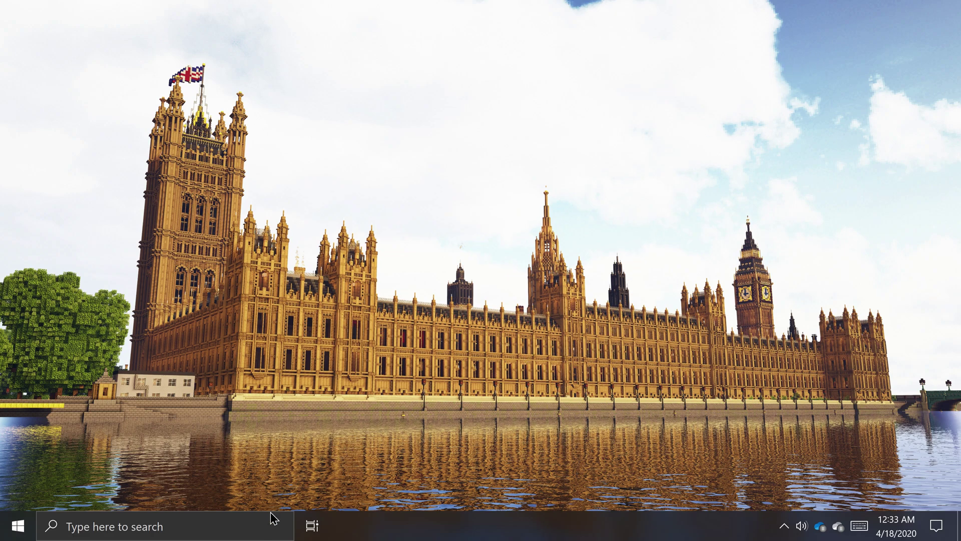
Search Windows for %appdata% and open the saves folder inside .minecraft.
{"action": "left_click", "coordinate": [261, 523]}
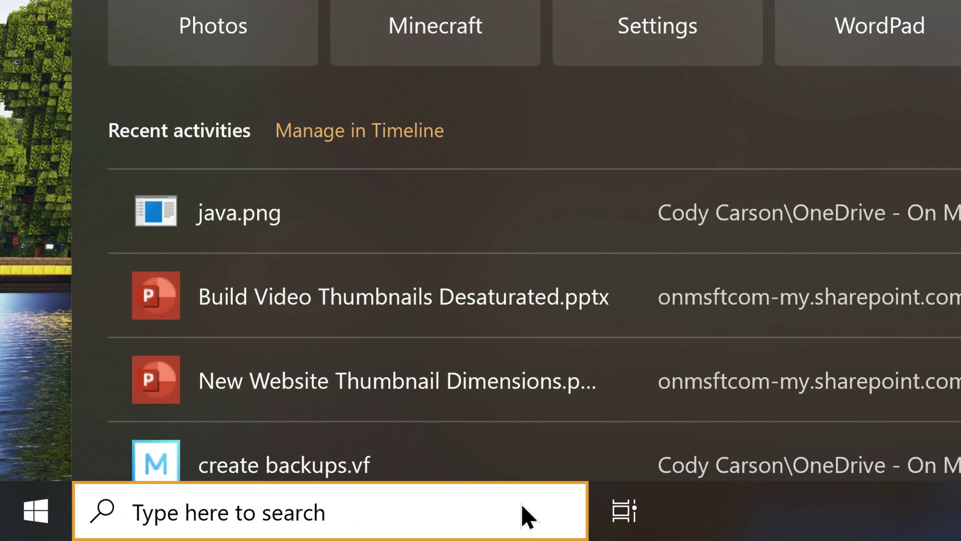
{"action": "type", "text": "%appdata%"}
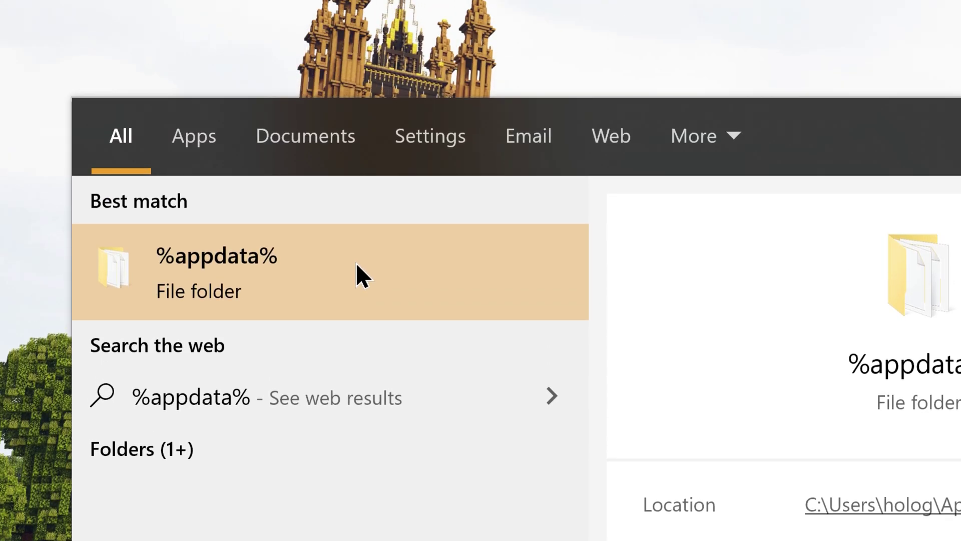
{"action": "left_click", "coordinate": [356, 262]}
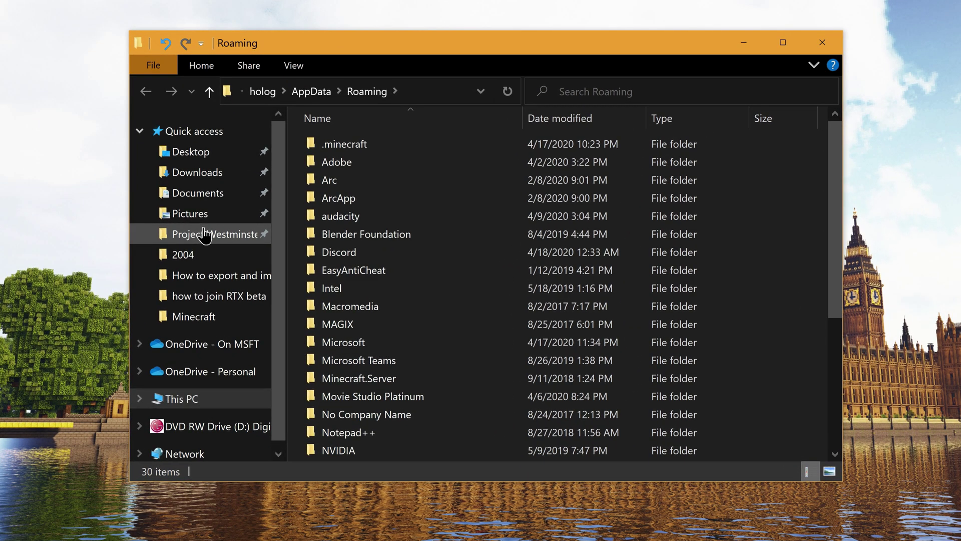
{"action": "double_click", "coordinate": [360, 149]}
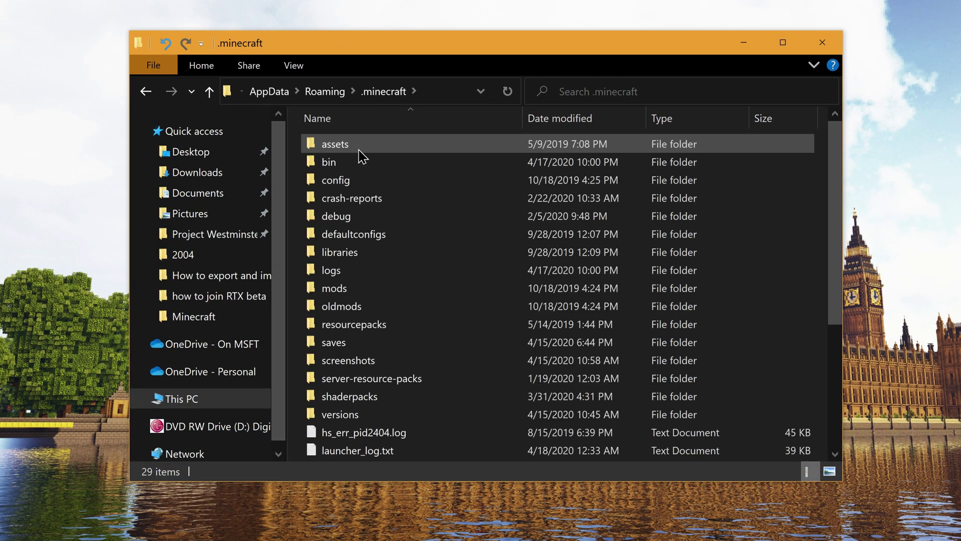
{"action": "double_click", "coordinate": [359, 344]}
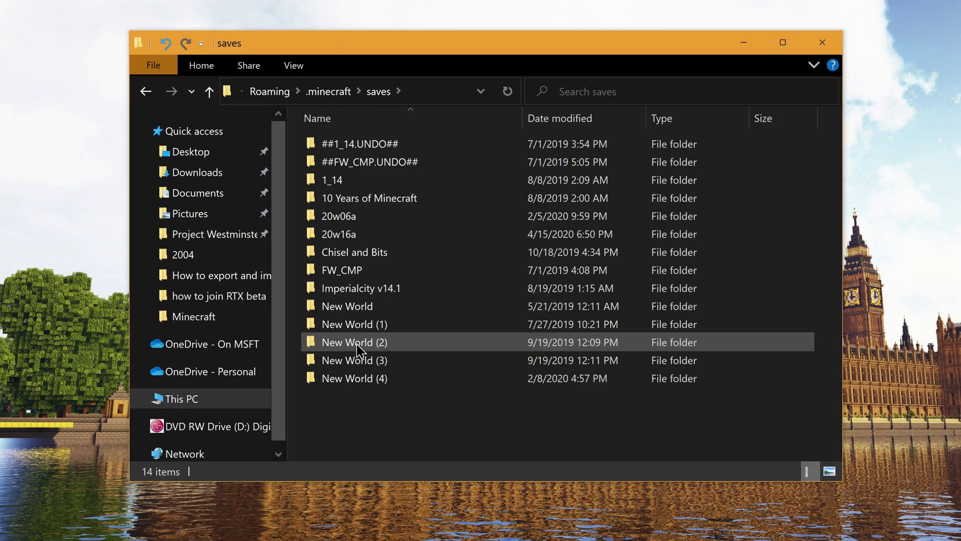
Copy the 1_14 world folder from saves and paste it into the 2004 folder.
{"action": "left_click_drag", "start_coordinate": [350, 411], "coordinate": [377, 424]}
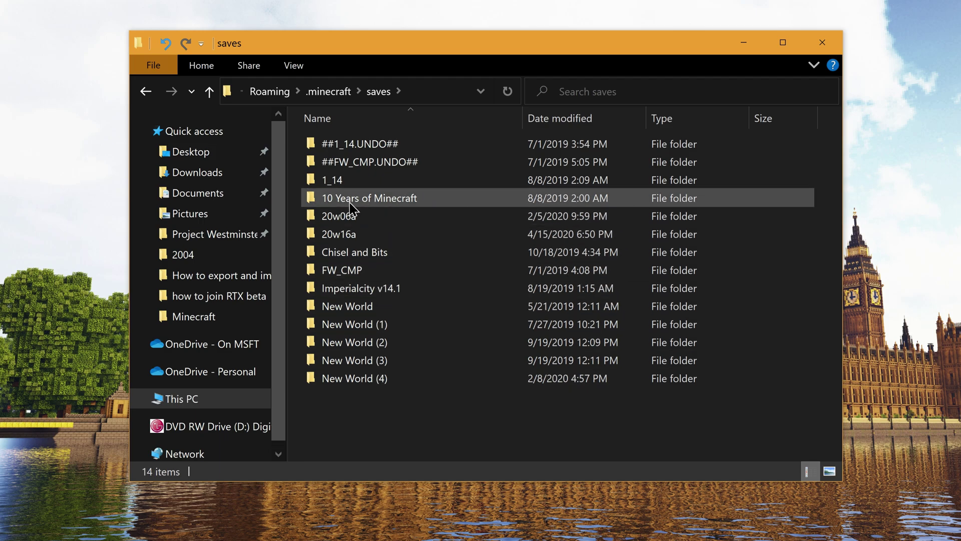
{"action": "right_click", "coordinate": [330, 183]}
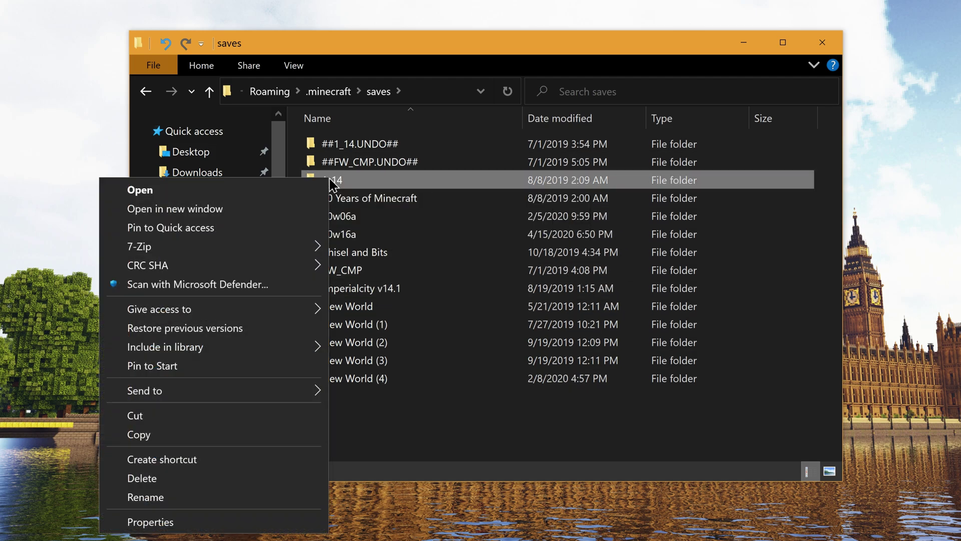
{"action": "left_click", "coordinate": [241, 437]}
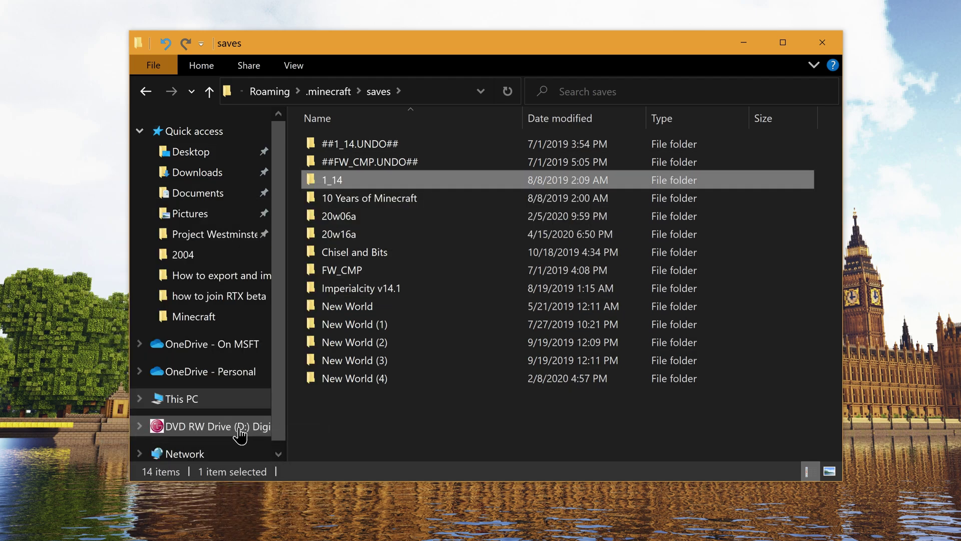
{"action": "left_click", "coordinate": [216, 259]}
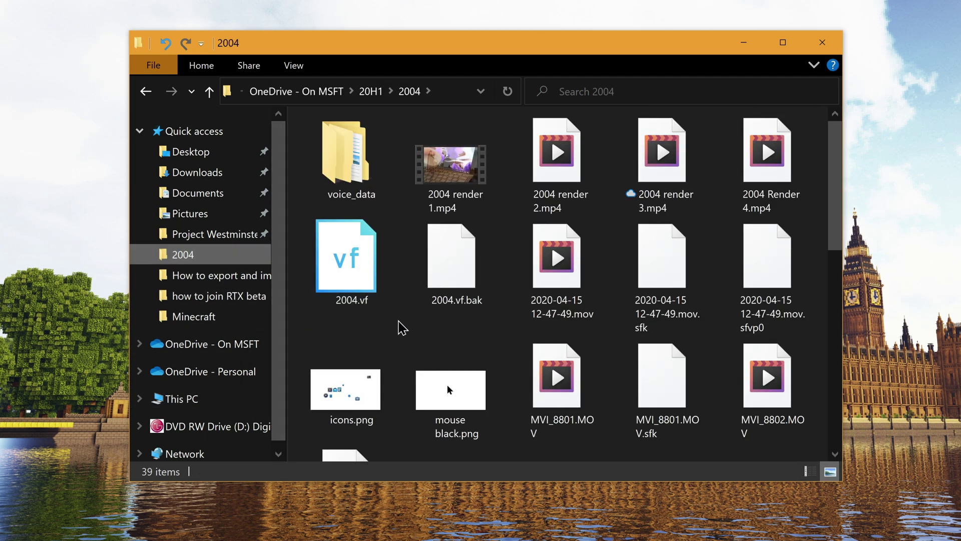
{"action": "right_click", "coordinate": [402, 328]}
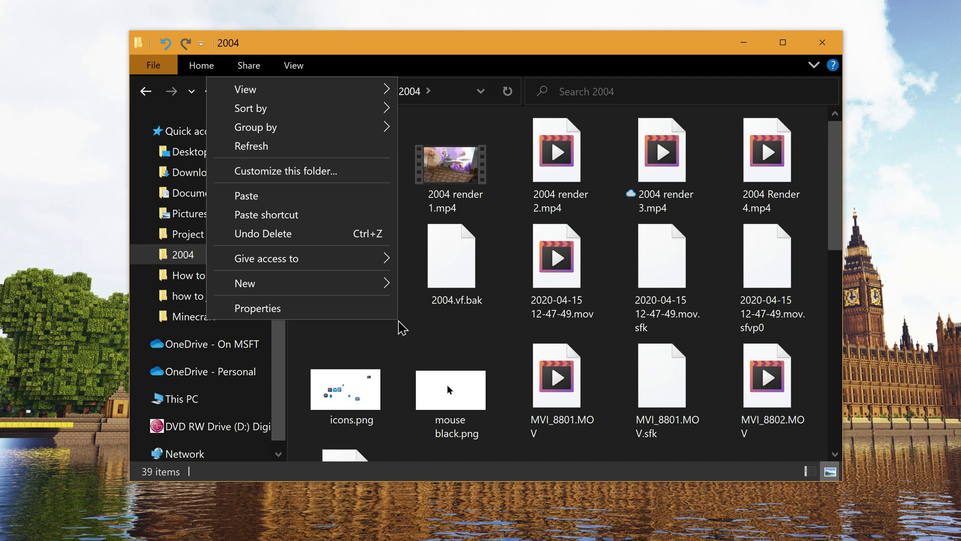
{"action": "left_click", "coordinate": [282, 200]}
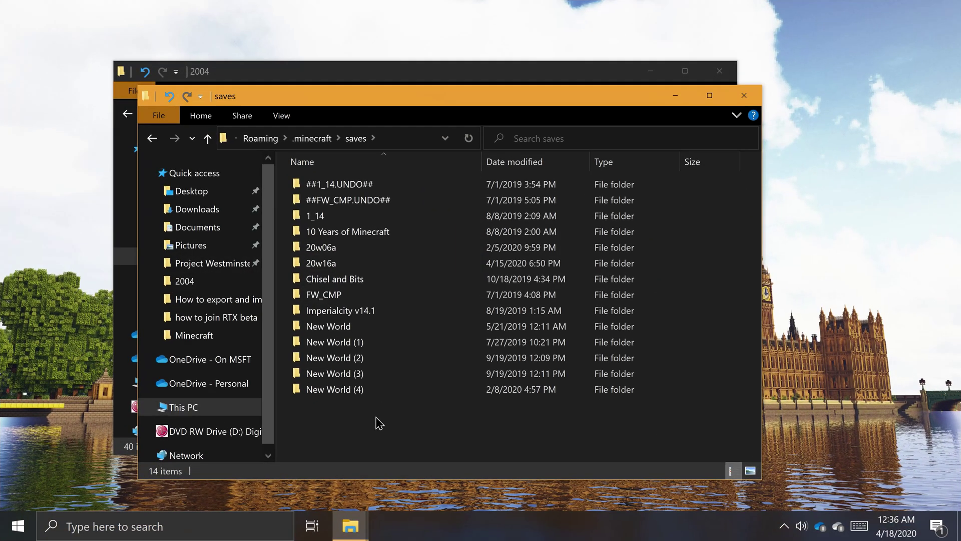
Paste the world 2 folder into the .minecraft saves folder and close both File Explorer windows.
{"action": "right_click", "coordinate": [208, 203]}
{"action": "left_click", "coordinate": [319, 313]}
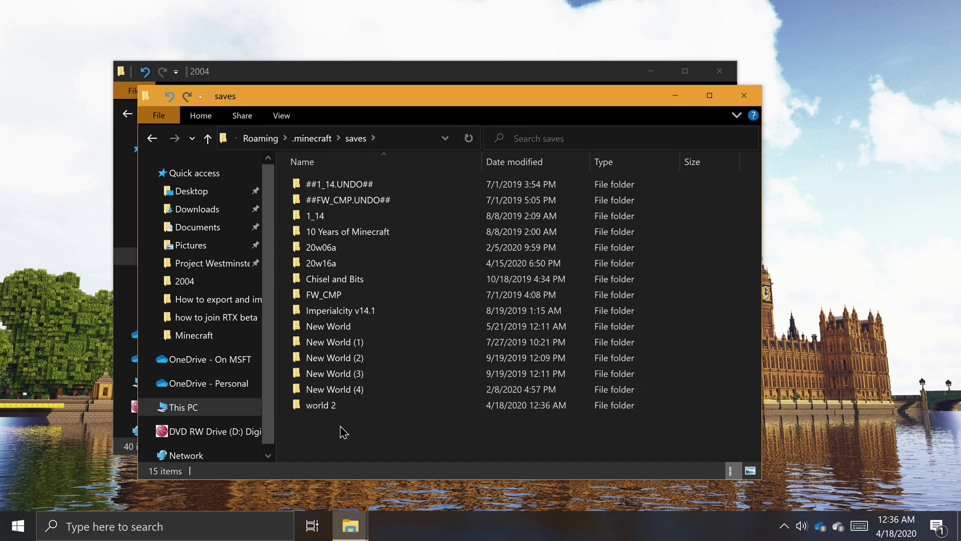
{"action": "left_click", "coordinate": [734, 103]}
{"action": "left_click", "coordinate": [720, 70]}
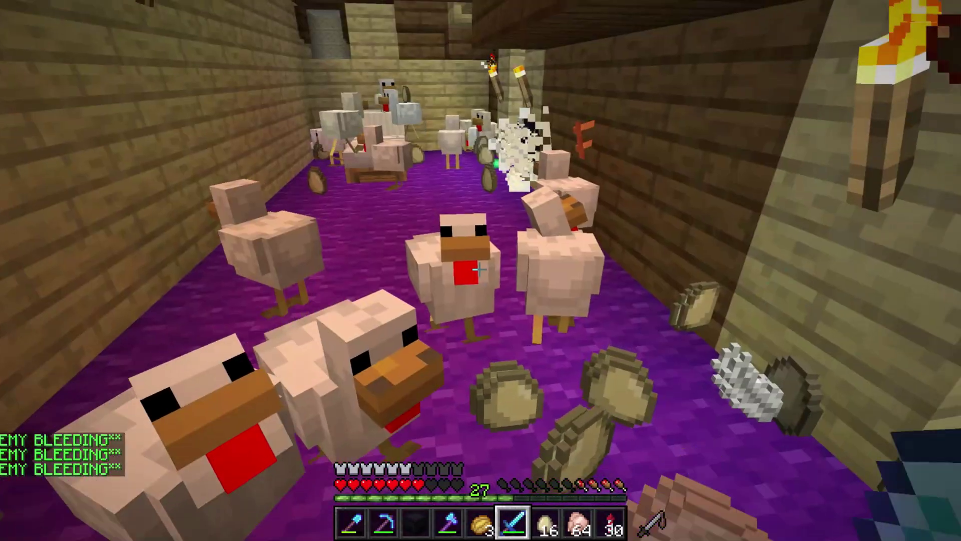
{"action": "left_click", "coordinate": [479, 269]}
{"action": "left_click", "coordinate": [479, 269]}
{"action": "left_click", "coordinate": [479, 269]}
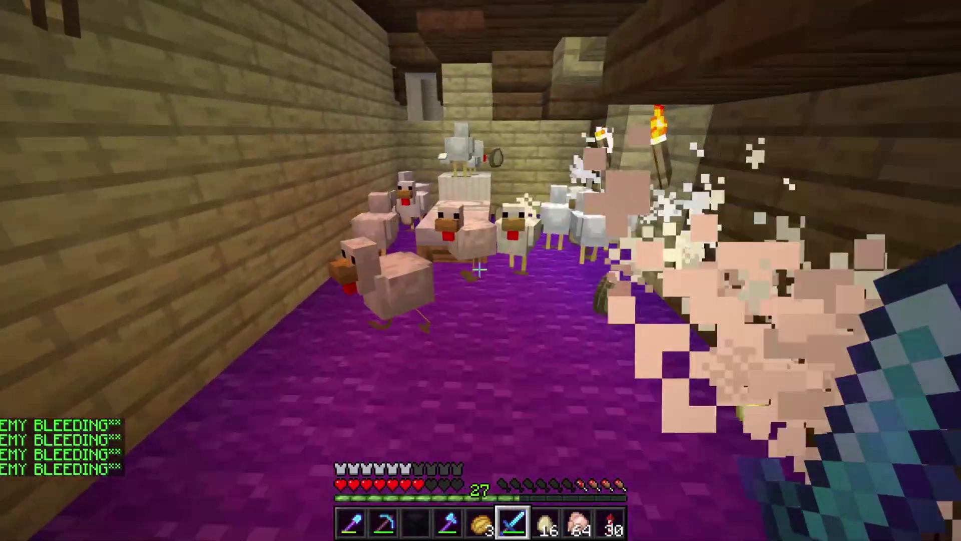
{"action": "left_click", "coordinate": [479, 269]}
{"action": "left_click", "coordinate": [479, 270]}
{"action": "left_click", "coordinate": [479, 270]}
{"action": "left_click", "coordinate": [479, 269]}
{"action": "left_click", "coordinate": [479, 270]}
{"action": "left_click", "coordinate": [479, 270]}
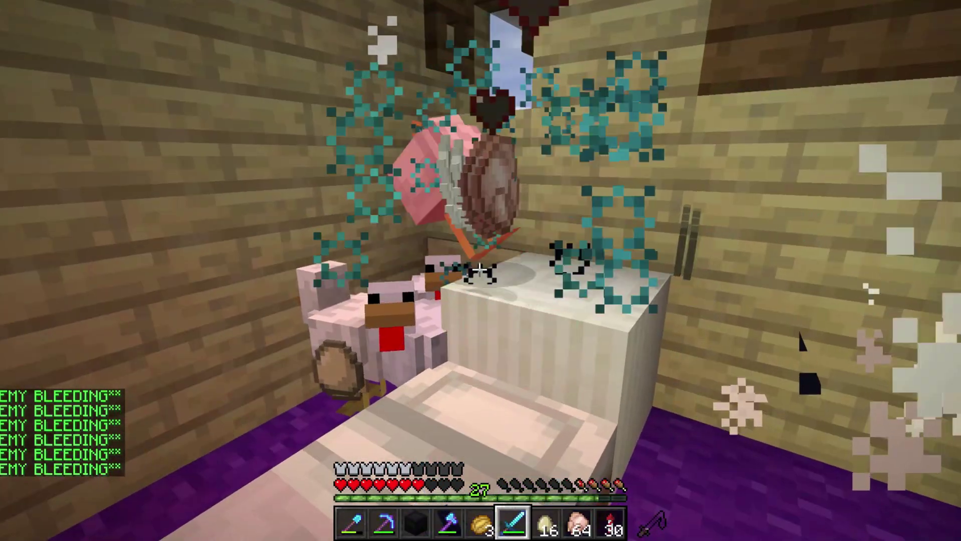
{"action": "left_click", "coordinate": [479, 270]}
{"action": "left_click", "coordinate": [479, 270]}
{"action": "left_click", "coordinate": [480, 270]}
{"action": "left_click", "coordinate": [480, 270]}
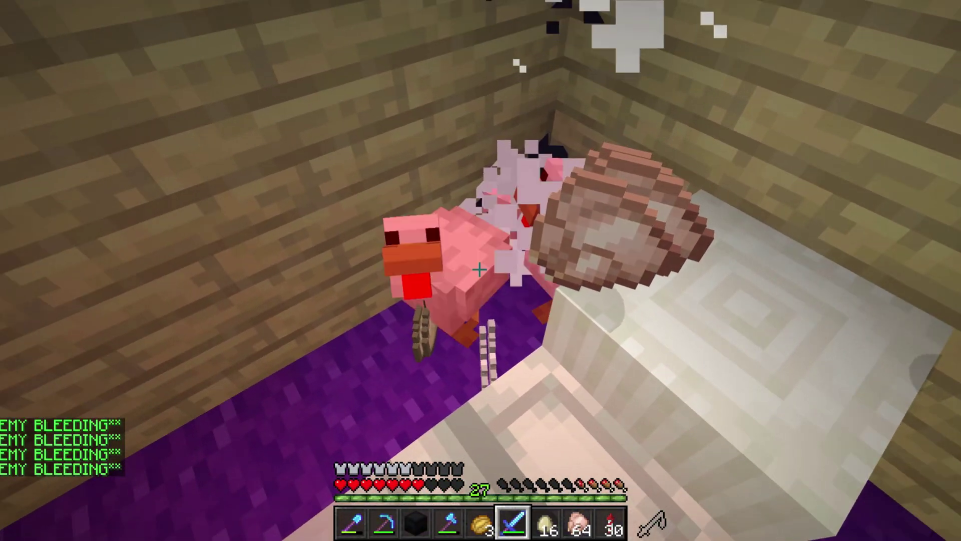
{"action": "key", "text": "3"}
{"action": "right_click", "coordinate": [479, 269]}
{"action": "right_click", "coordinate": [479, 269]}
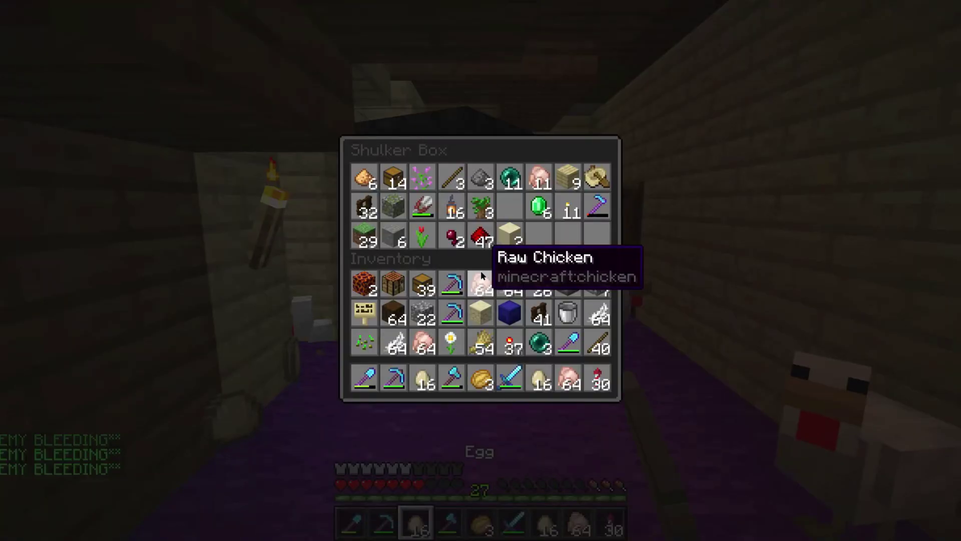
{"action": "left_click", "coordinate": [479, 308], "text": "shift"}
{"action": "left_click", "coordinate": [481, 343], "text": "shift"}
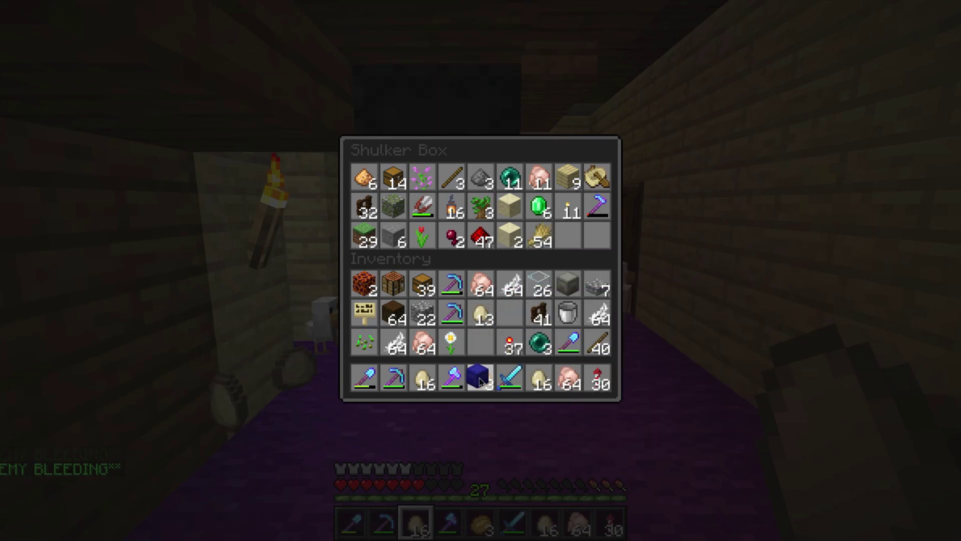